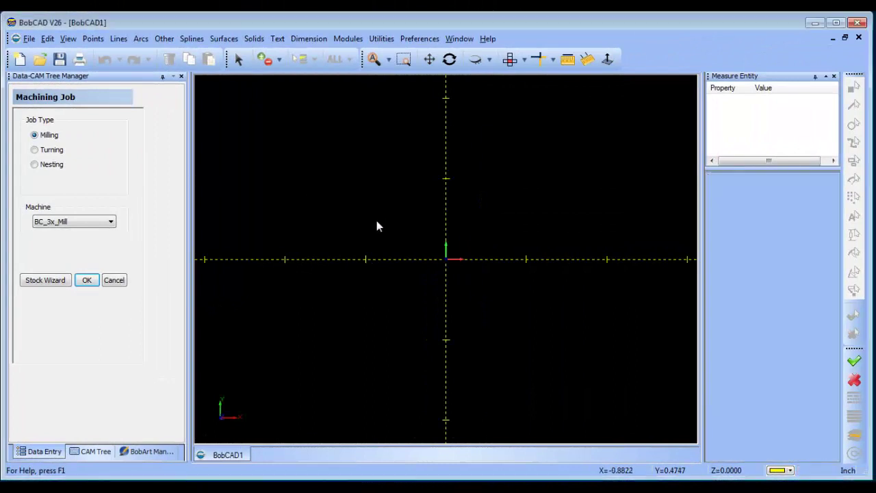
# - Pan, zoom and tilt the BobCAD1 view, then return to the flat top view
pyautogui.click(429, 59)
pyautogui.moveTo(471, 169); pyautogui.dragTo(449, 170)
pyautogui.scroll(-3, 451, 174)
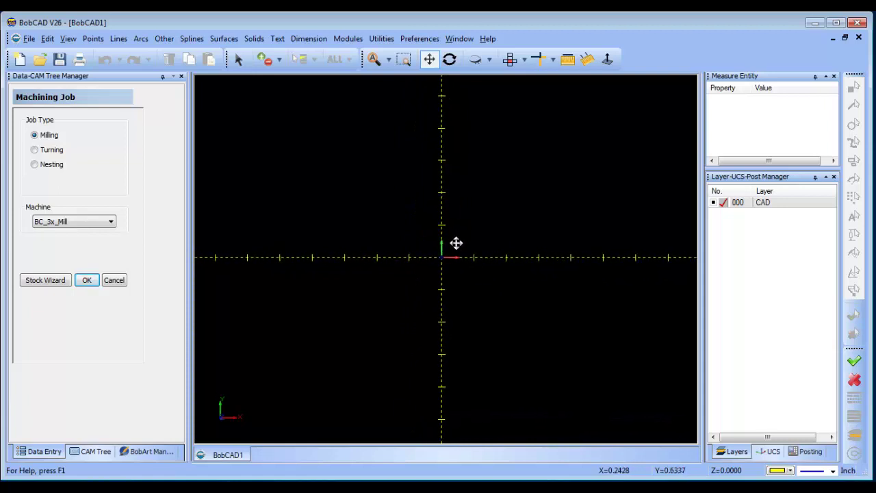
pyautogui.moveTo(455, 242); pyautogui.dragTo(479, 83, button='middle')
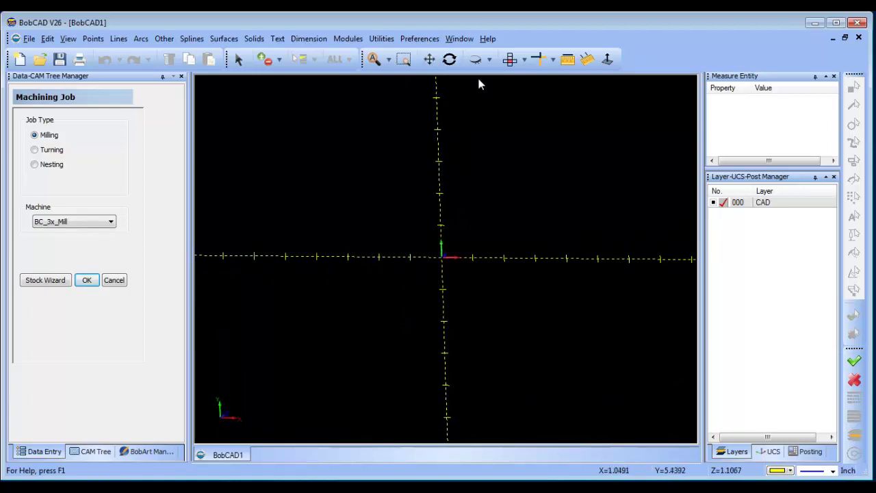
pyautogui.click(509, 59)
# - Pan and zoom the view once more, then close the BobCAD1 drawing
pyautogui.click(429, 59)
pyautogui.moveTo(461, 206); pyautogui.dragTo(456, 167)
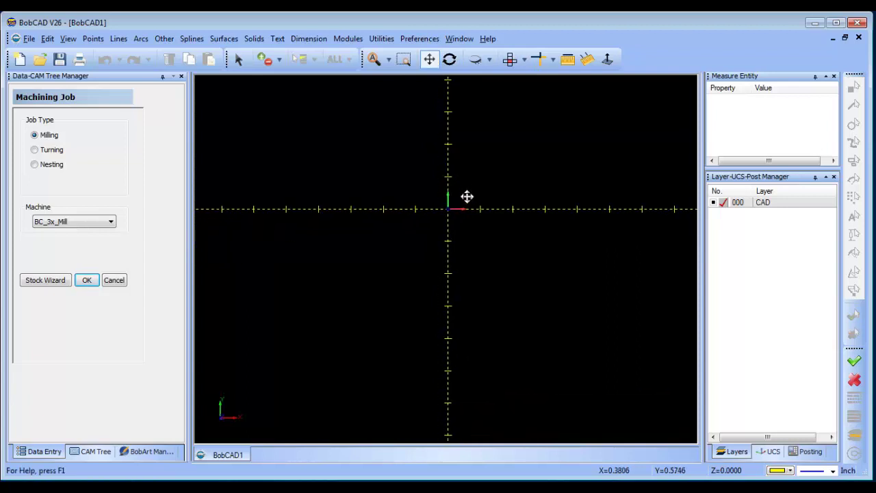
pyautogui.scroll(-3, 468, 193)
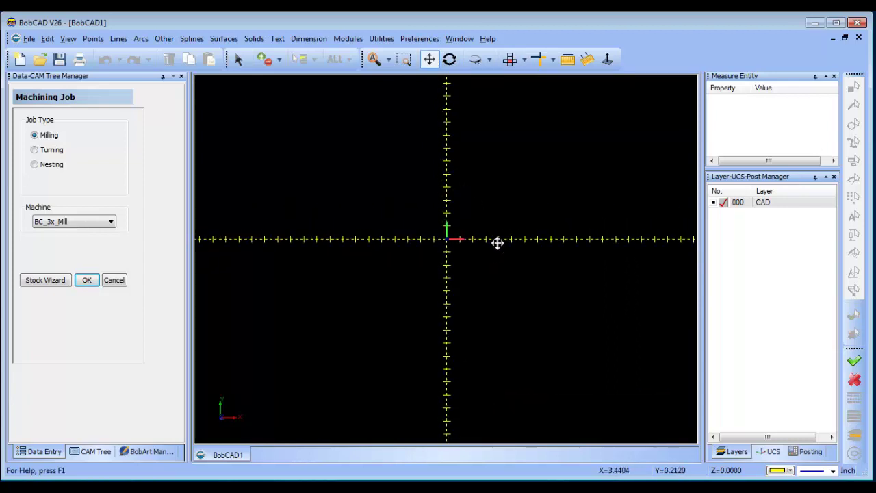
pyautogui.scroll(1, 486, 226)
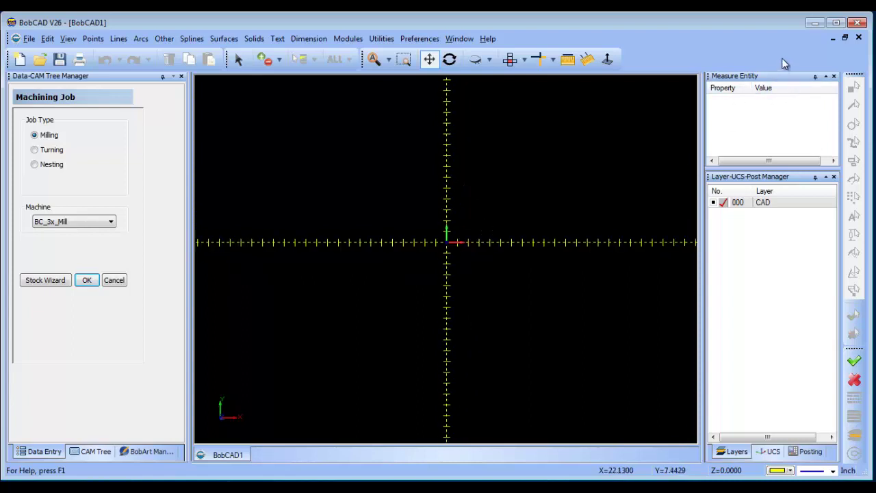
pyautogui.click(858, 37)
# - Discard BobCAD1's changes and open a new BobCAD2 milling drawing, zooming out and back
pyautogui.click(435, 280)
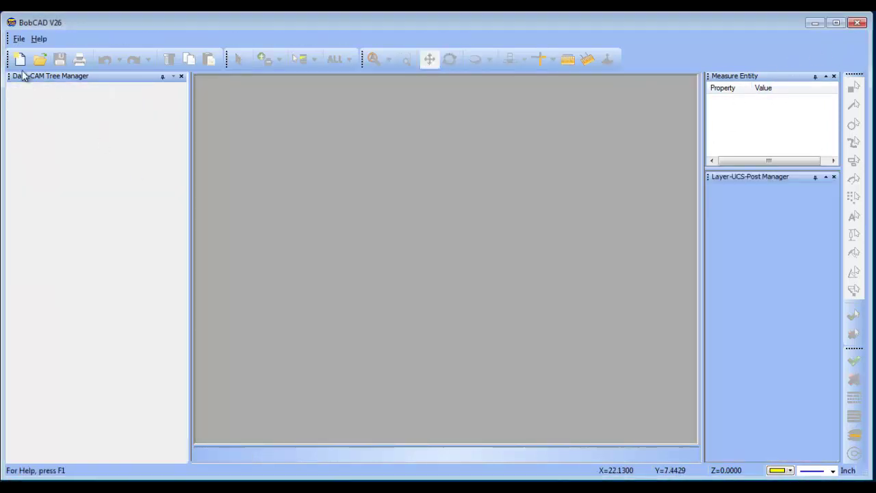
pyautogui.click(20, 59)
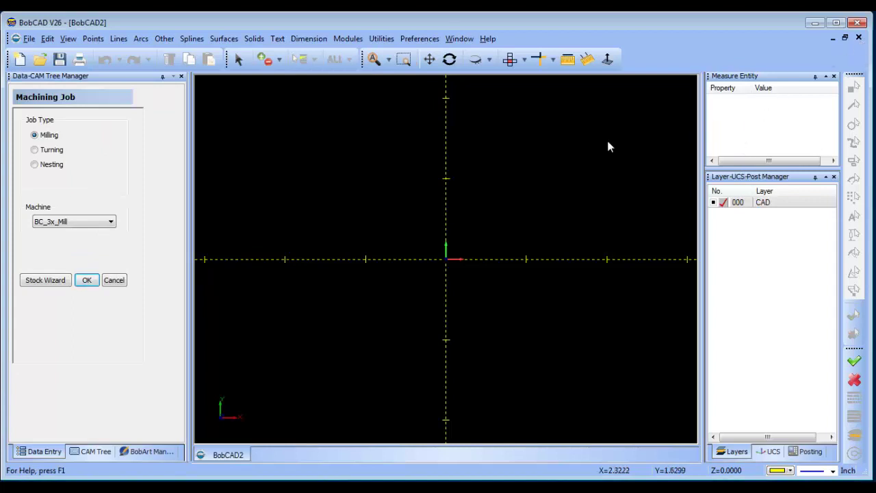
pyautogui.scroll(-3, 455, 224)
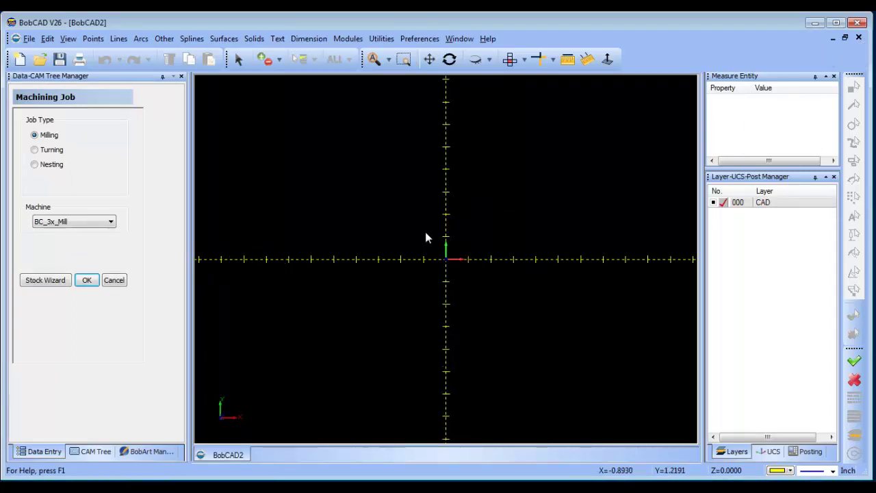
pyautogui.scroll(-4, 418, 219)
pyautogui.scroll(5, 416, 216)
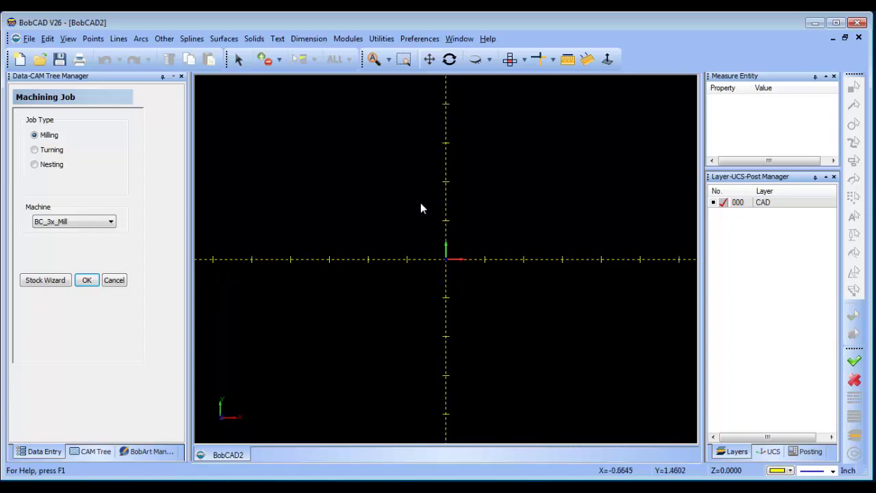
# - Add a rectangle of Length 15 and Width 9.5 with Sharp Corner and Center origin
pyautogui.click(164, 39)
pyautogui.click(217, 54)
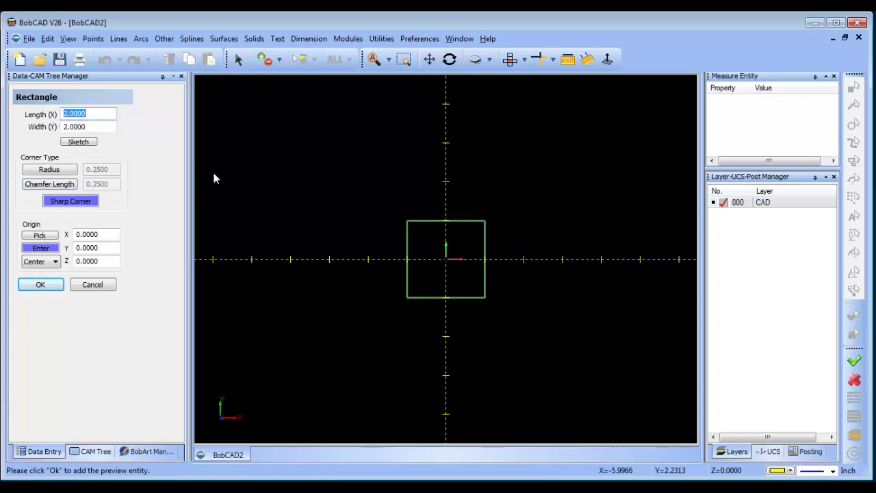
pyautogui.write('12')
pyautogui.press('BackSpace')
pyautogui.write('5')
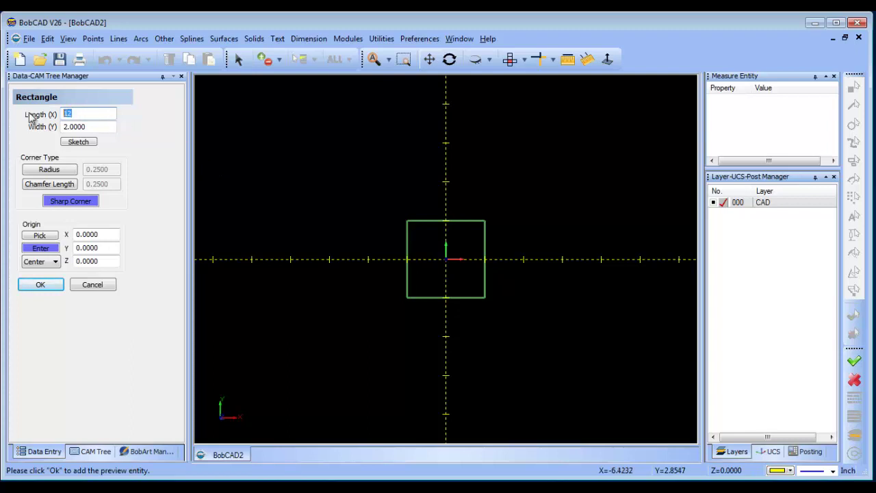
pyautogui.press('Tab')
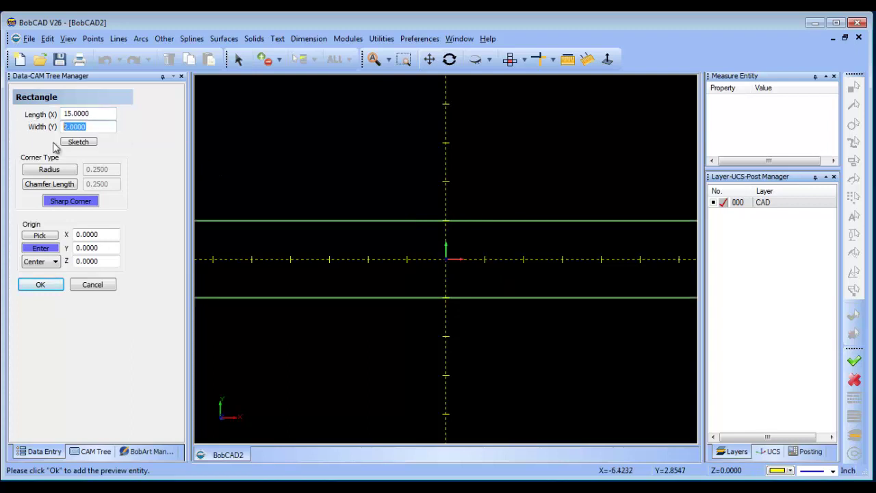
pyautogui.write('9.5')
pyautogui.press('Return')
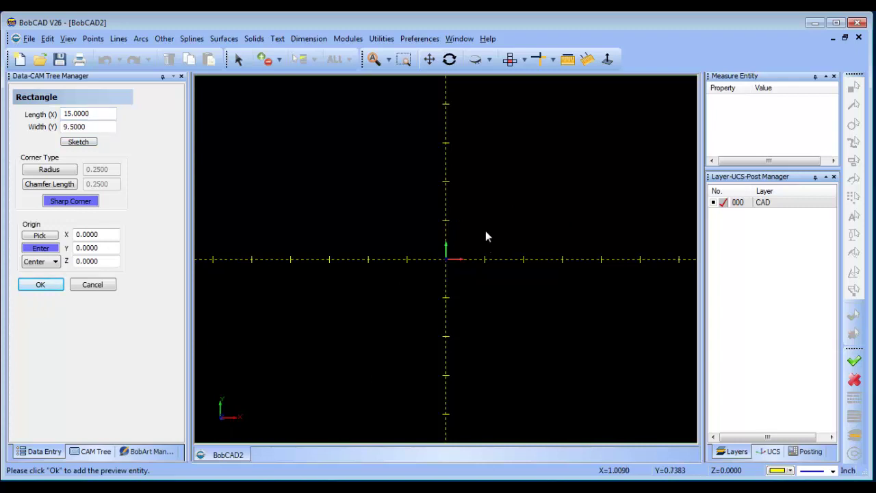
pyautogui.press('Return')
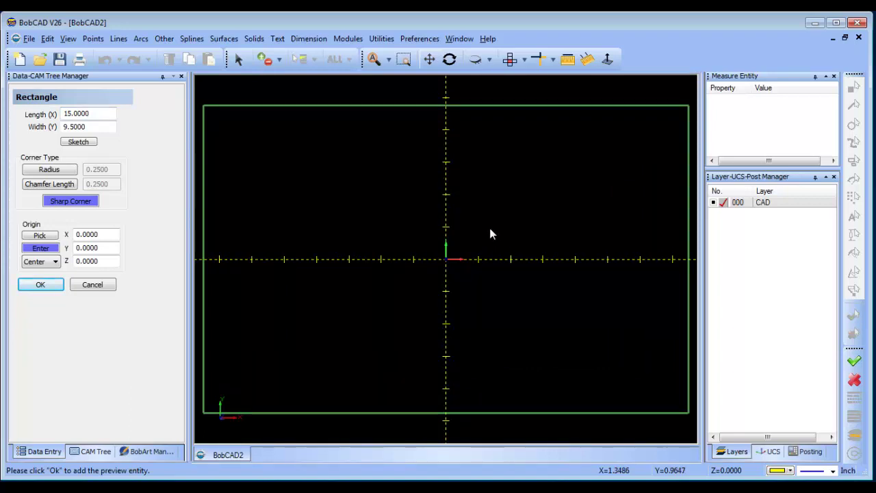
pyautogui.scroll(-2, 483, 250)
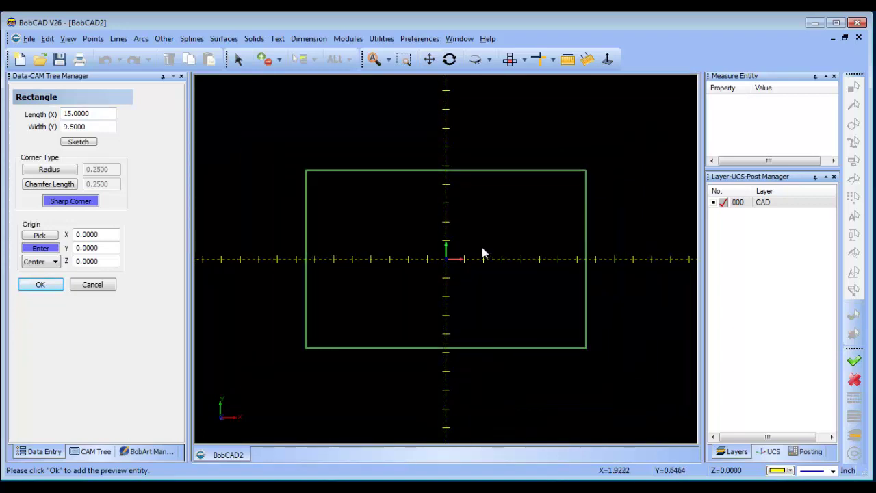
pyautogui.click(40, 284)
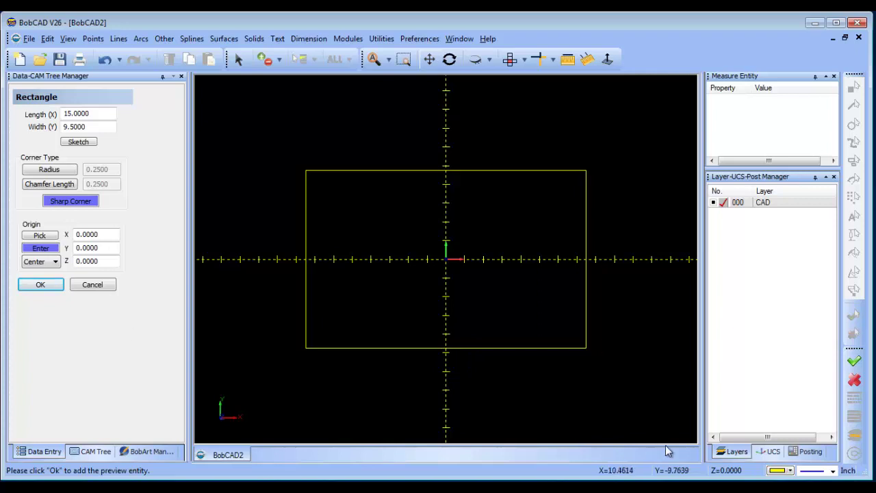
# - Switch the drawing colour to cyan and close the Rectangle panel
pyautogui.click(790, 471)
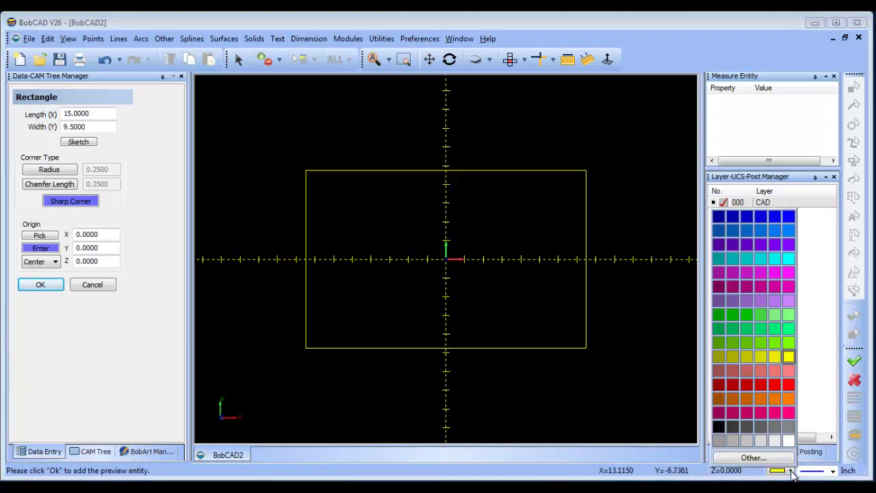
pyautogui.click(788, 258)
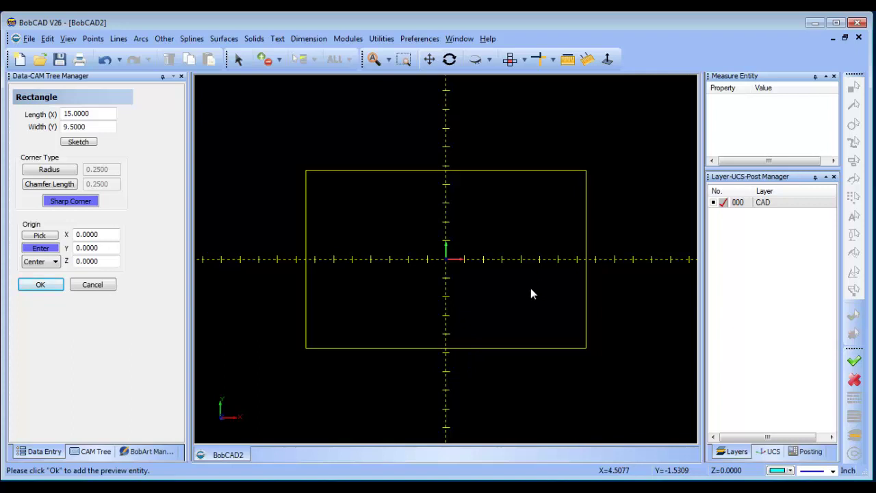
pyautogui.click(41, 284)
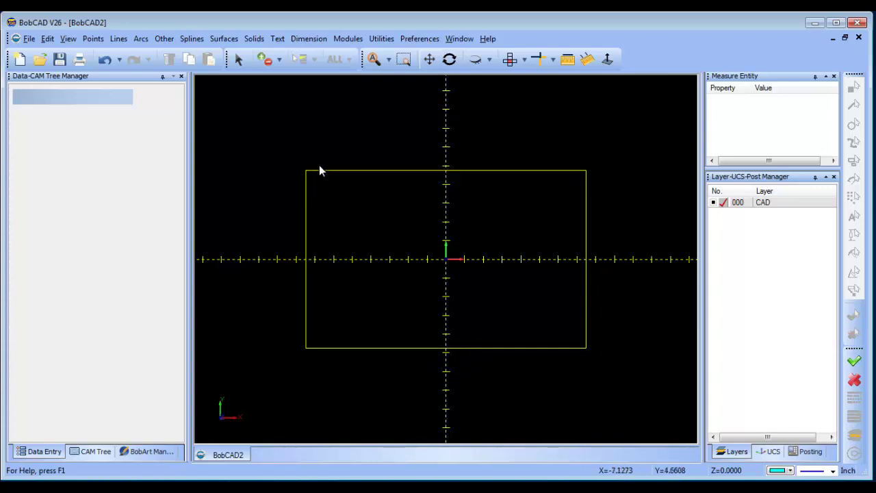
# - Snap radius 2 circles onto the top-left, bottom-left, bottom-right and top-right rectangle corners
pyautogui.click(140, 39)
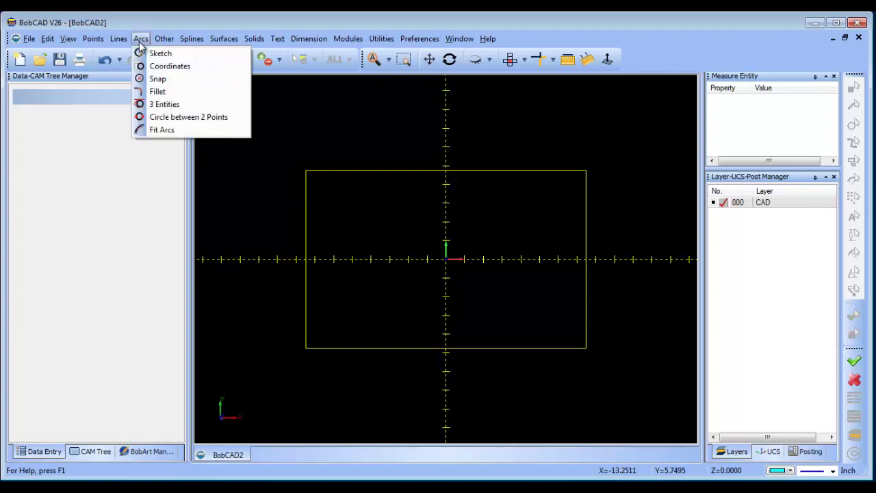
pyautogui.click(176, 83)
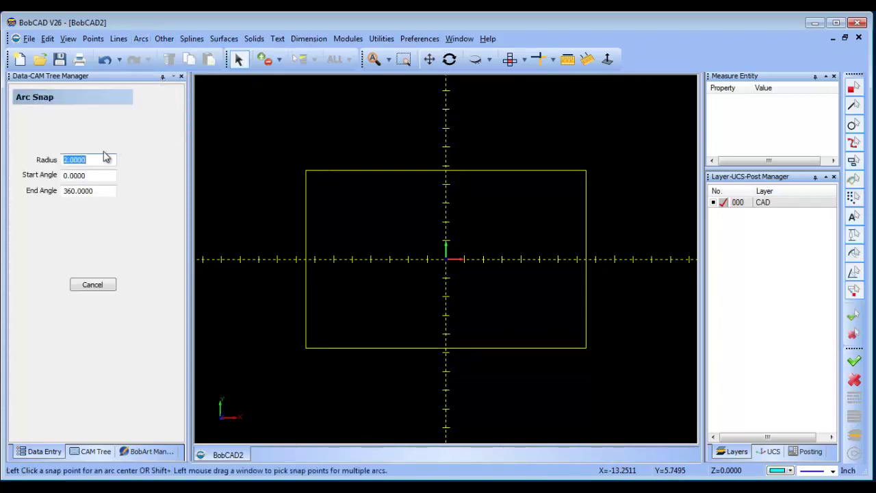
pyautogui.click(306, 171)
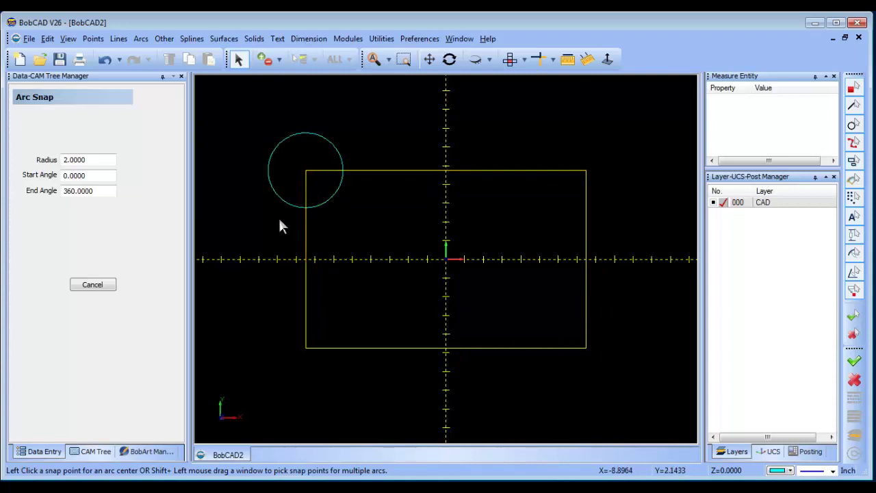
pyautogui.click(306, 348)
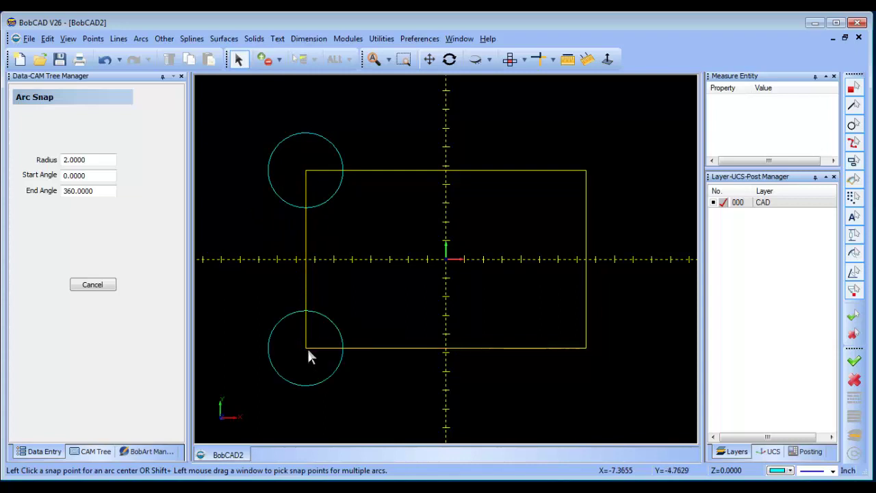
pyautogui.click(583, 346)
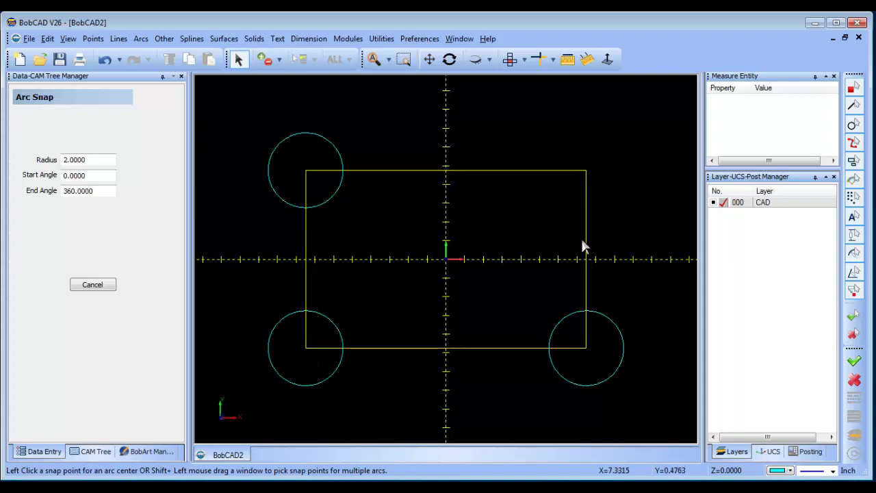
pyautogui.click(587, 172)
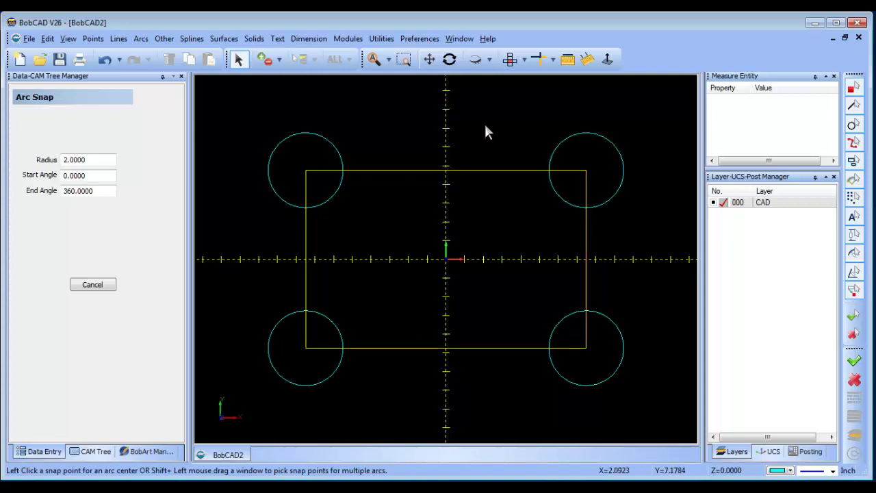
pyautogui.rightClick(484, 126)
pyautogui.click(518, 144)
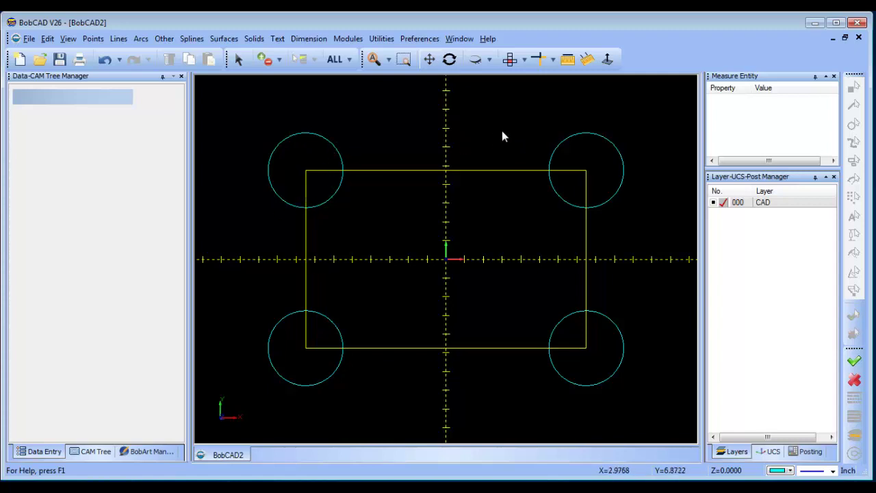
# - Launch Quick Trim from Utilities > Trim Extend
pyautogui.click(553, 59)
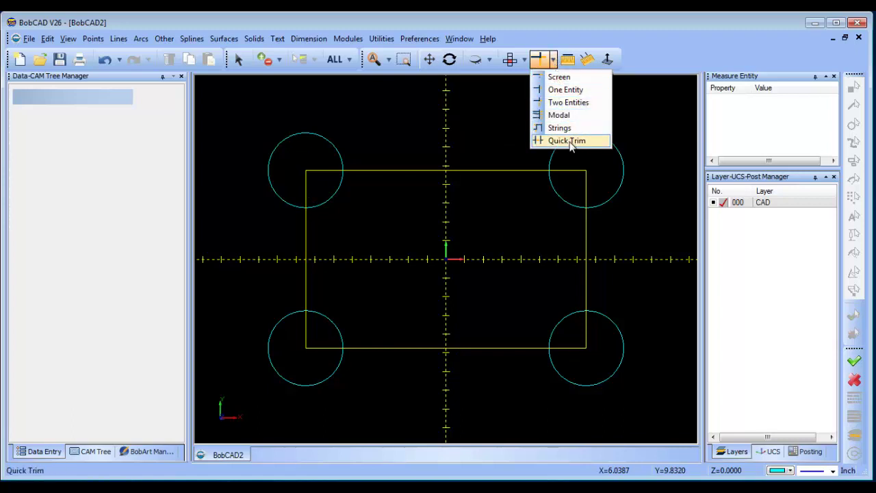
pyautogui.click(474, 108)
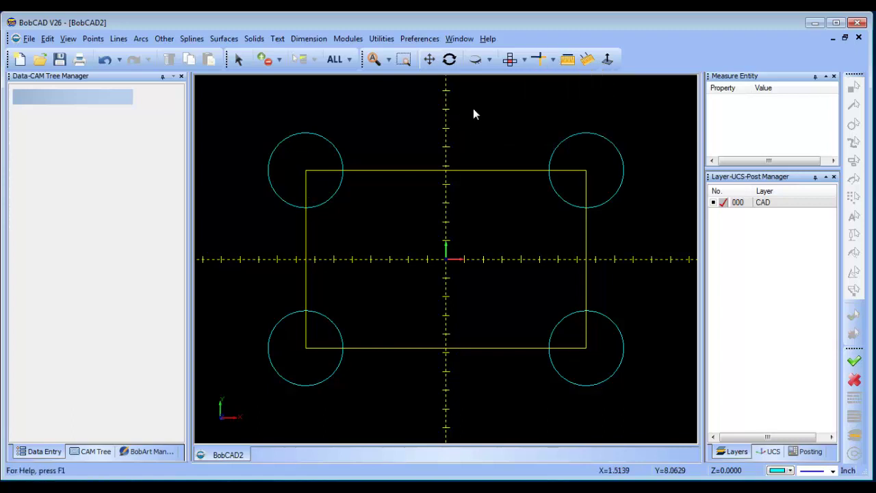
pyautogui.click(381, 39)
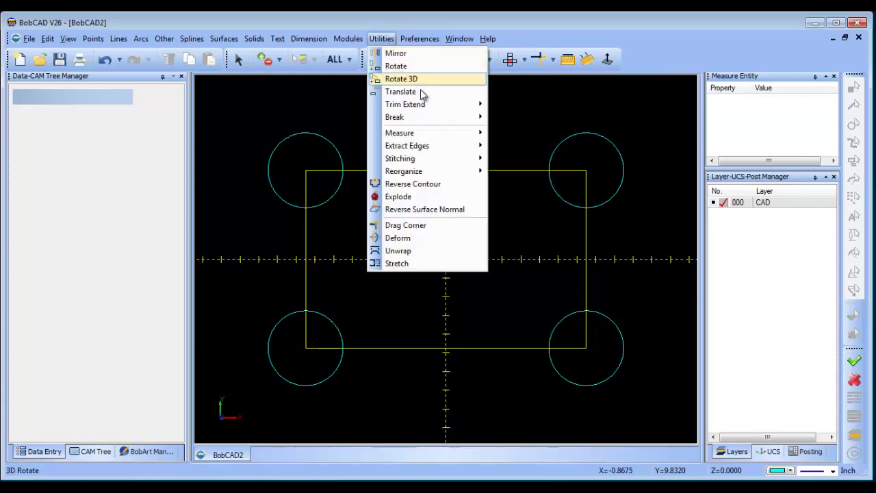
pyautogui.moveTo(445, 109)
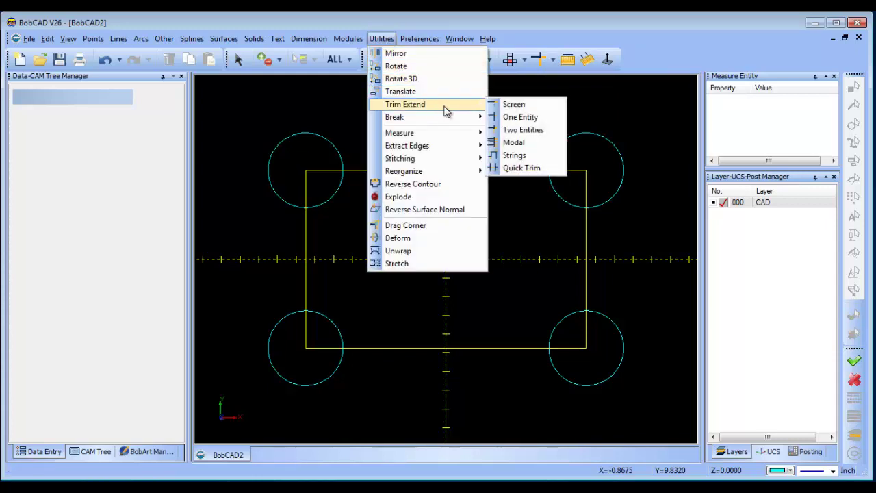
pyautogui.click(537, 169)
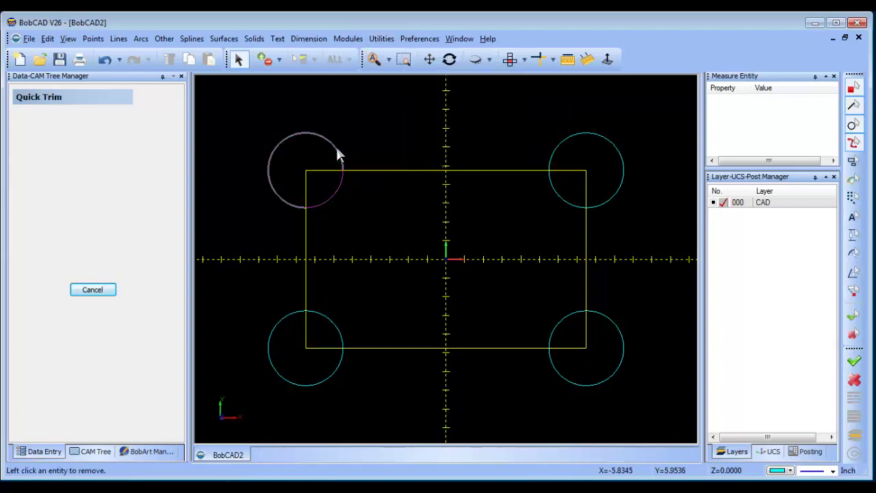
# - Trim the outer circle arcs and edge stubs at the top-left and bottom-left corners
pyautogui.click(336, 147)
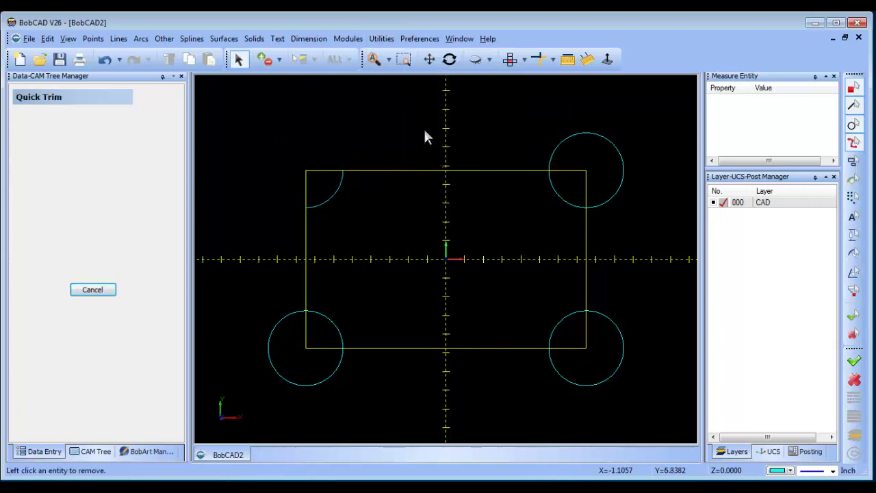
pyautogui.click(322, 170)
pyautogui.click(307, 192)
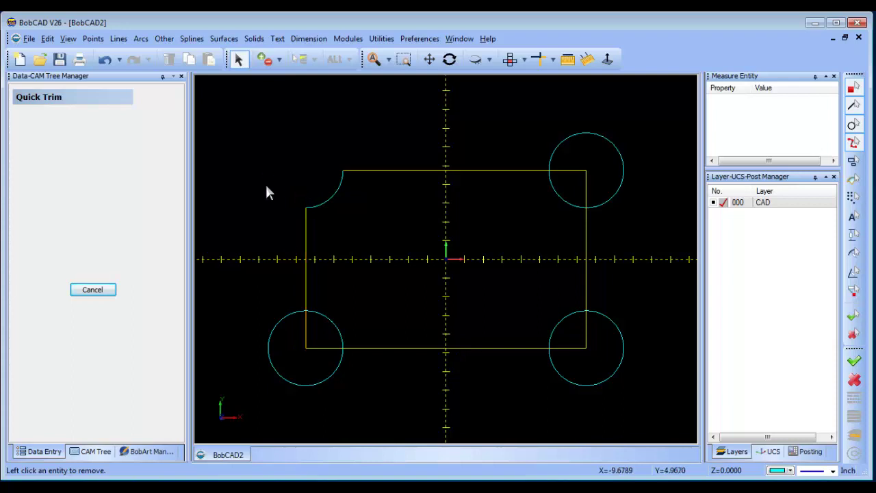
pyautogui.click(283, 318)
pyautogui.click(306, 335)
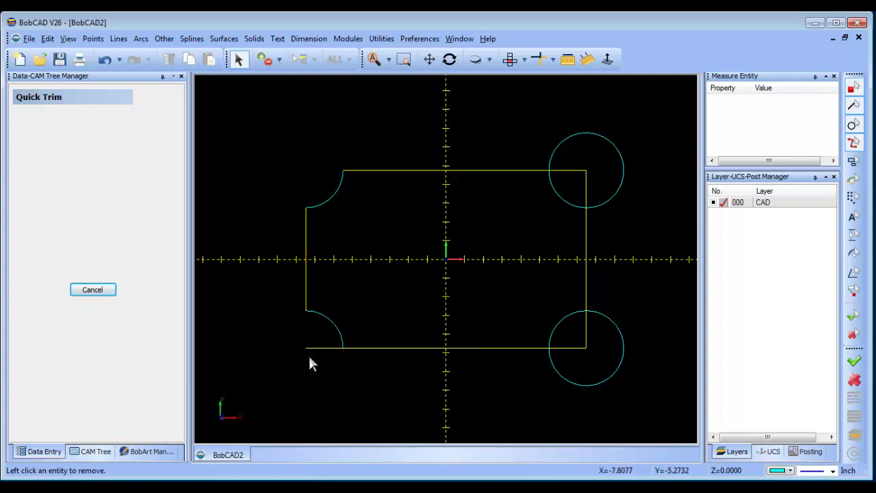
pyautogui.click(321, 348)
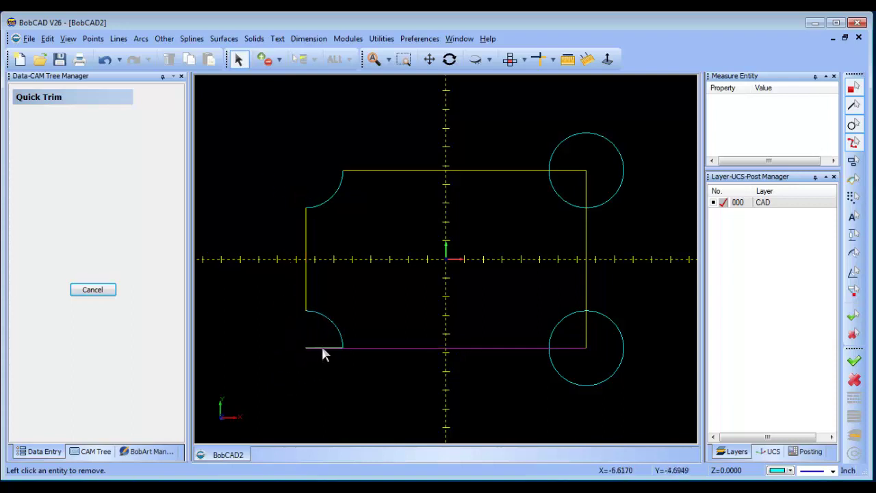
# - Trim the bottom-right and top-right corners into concave arcs, then end Quick Trim
pyautogui.click(558, 375)
pyautogui.click(569, 348)
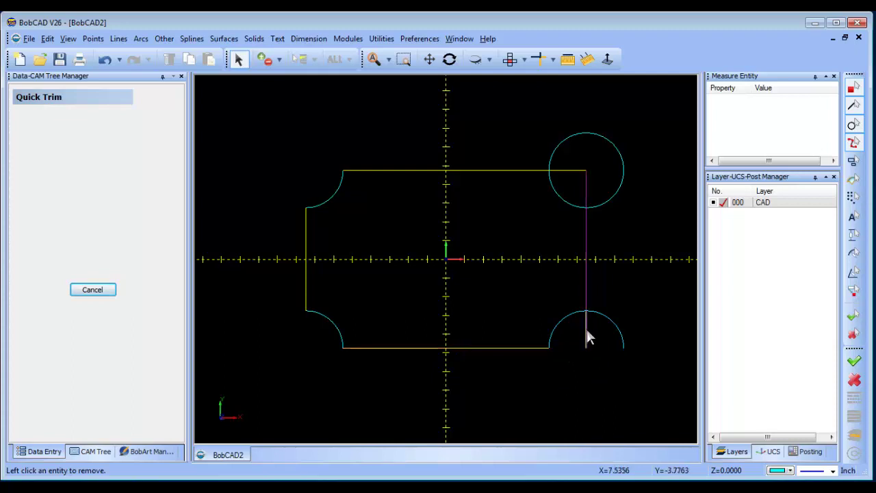
pyautogui.click(585, 330)
pyautogui.click(606, 317)
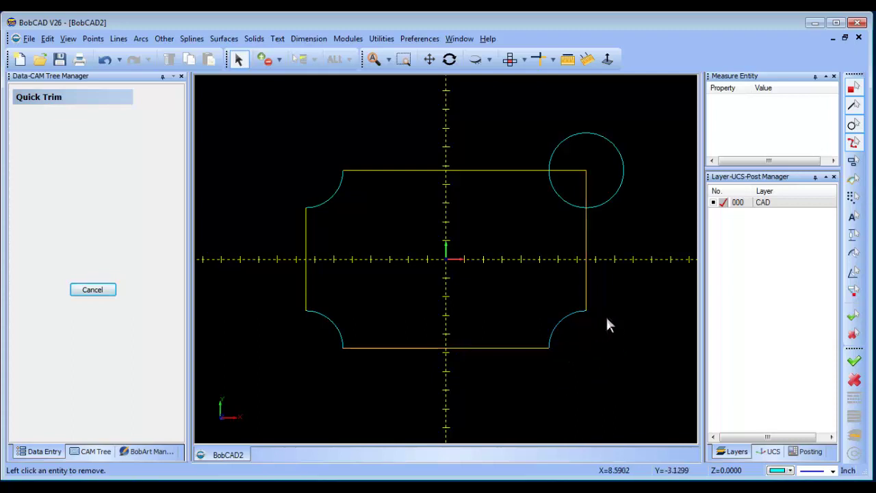
pyautogui.click(602, 204)
pyautogui.click(619, 165)
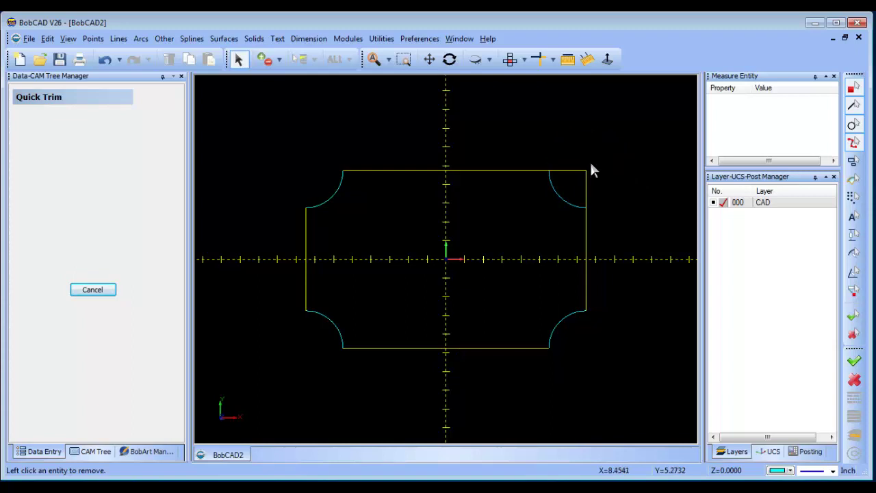
pyautogui.click(571, 171)
pyautogui.click(586, 180)
pyautogui.rightClick(614, 174)
pyautogui.click(636, 189)
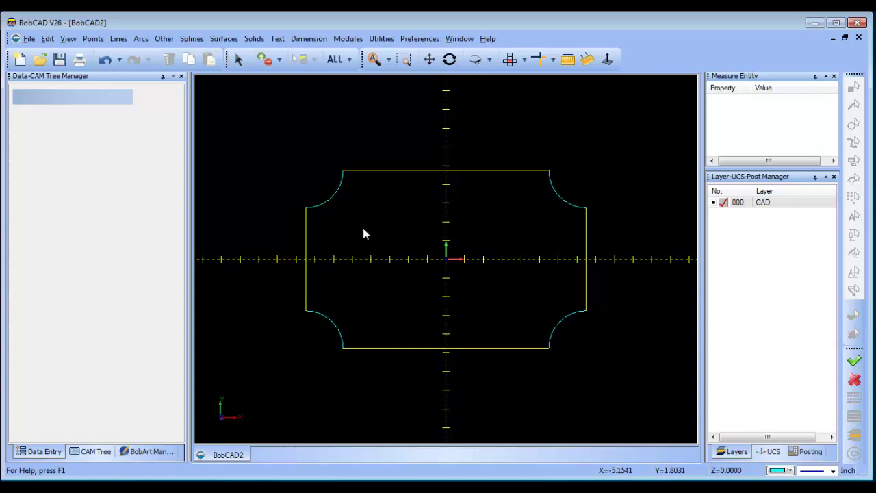
# - Start the Offset command and set its distance to 0.675
pyautogui.click(164, 40)
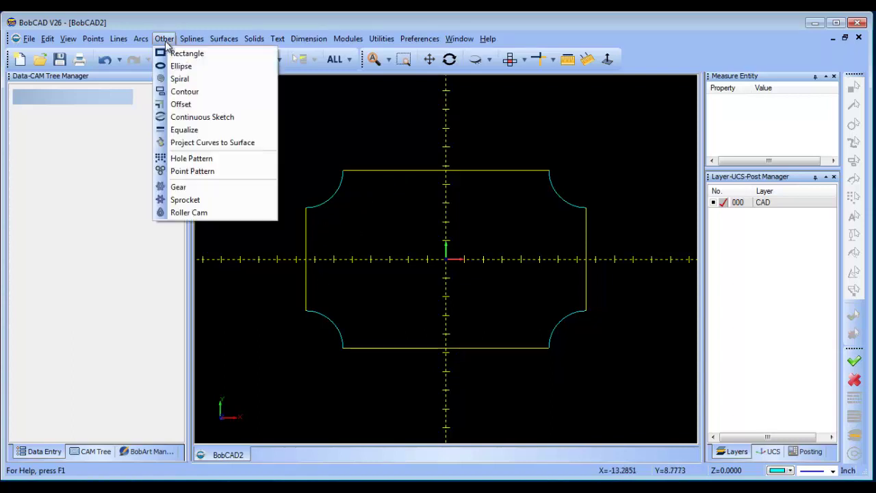
pyautogui.click(205, 106)
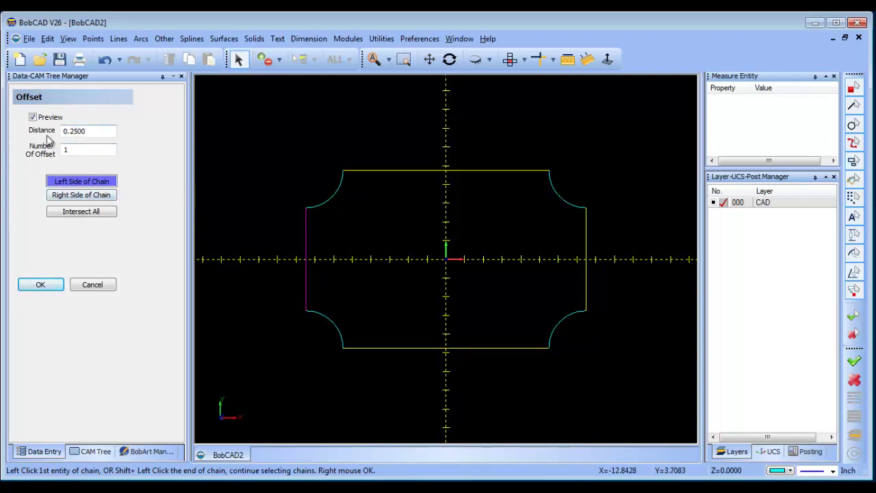
pyautogui.doubleClick(90, 131)
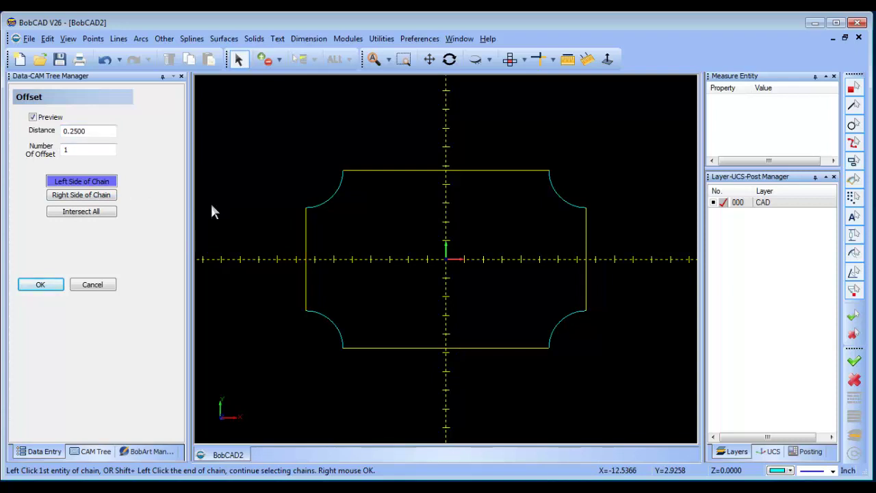
pyautogui.moveTo(100, 130); pyautogui.dragTo(15, 139)
pyautogui.write('.67')
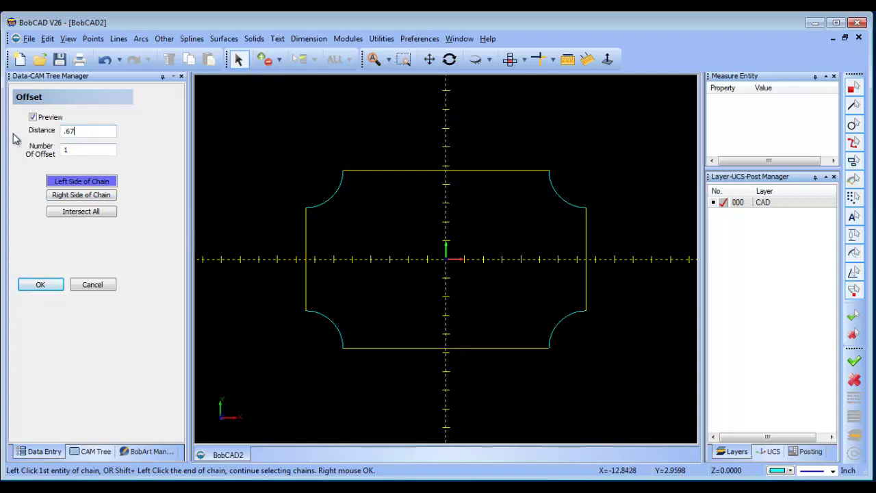
pyautogui.write('5')
pyautogui.click(113, 187)
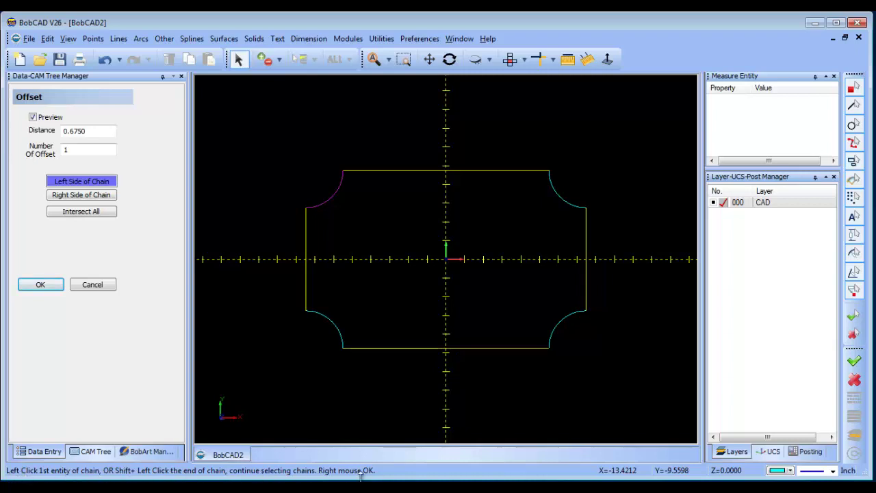
# - Pick the notched outline chain, preview the offset outside it, then cancel
pyautogui.click(337, 347)
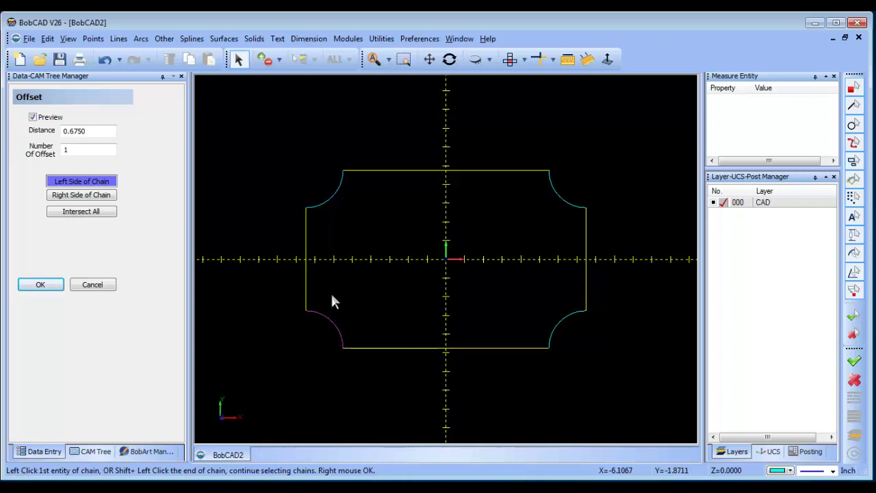
pyautogui.click(306, 241)
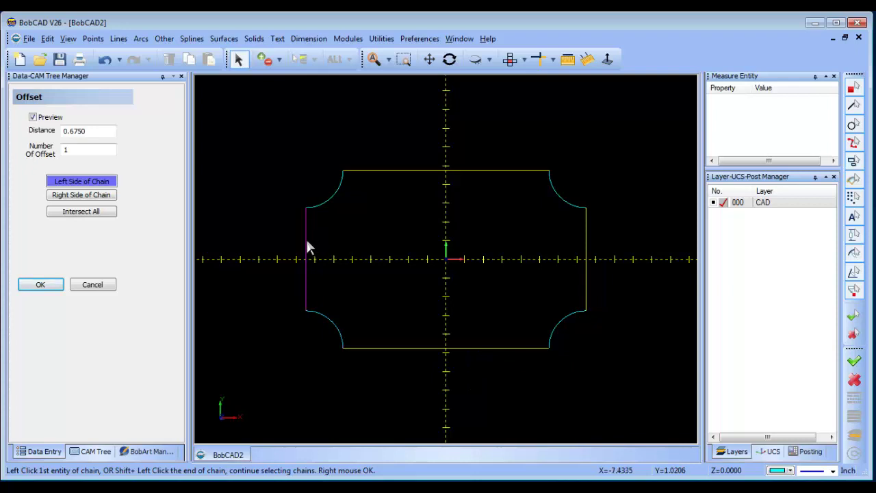
pyautogui.click(306, 242)
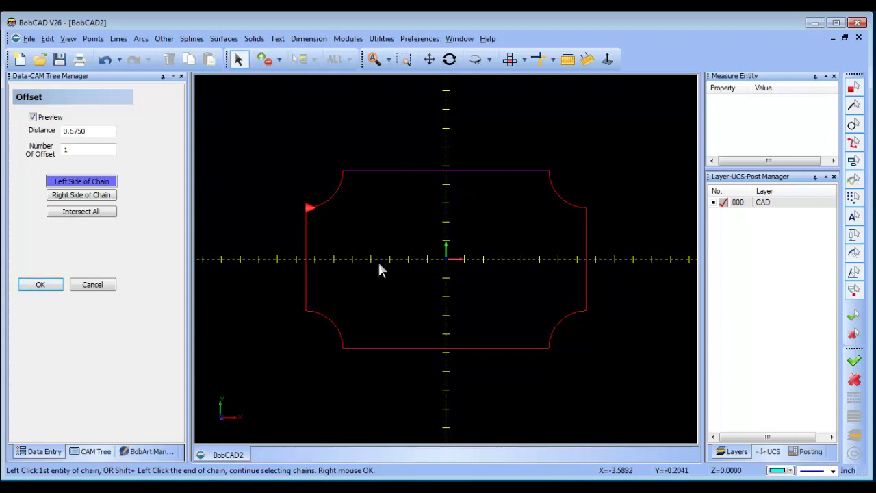
pyautogui.rightClick(392, 245)
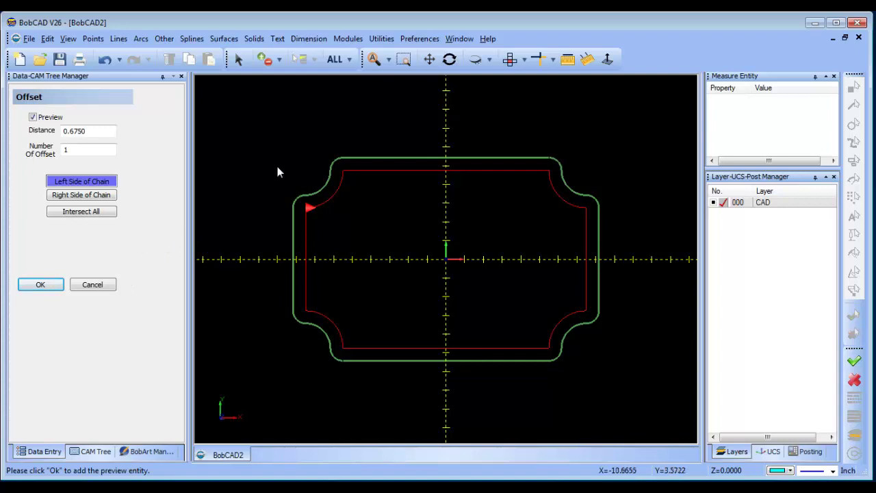
pyautogui.rightClick(282, 147)
pyautogui.click(308, 165)
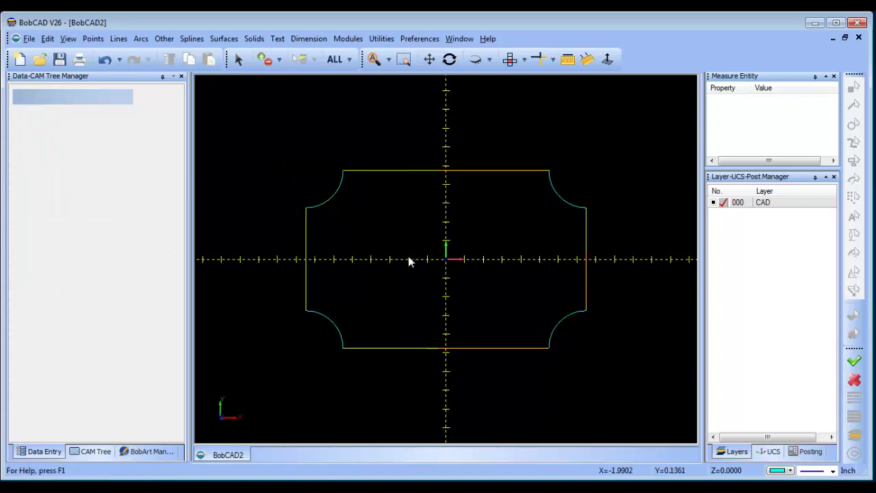
# - Offset the notched outline chain 0.6750 on the left side and accept the inner border
pyautogui.click(163, 39)
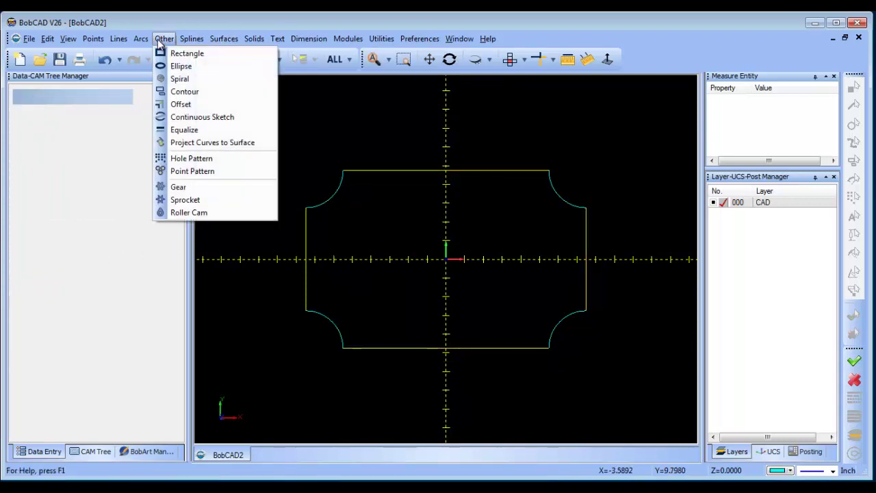
pyautogui.click(189, 105)
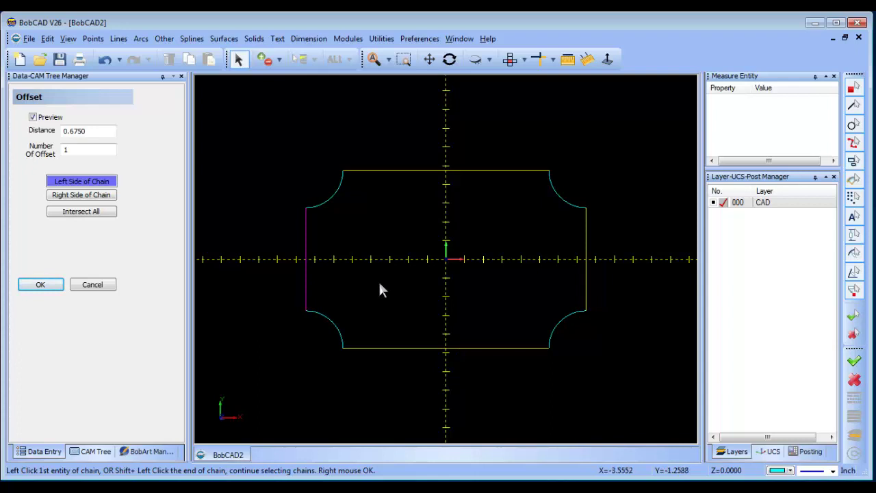
pyautogui.click(305, 276)
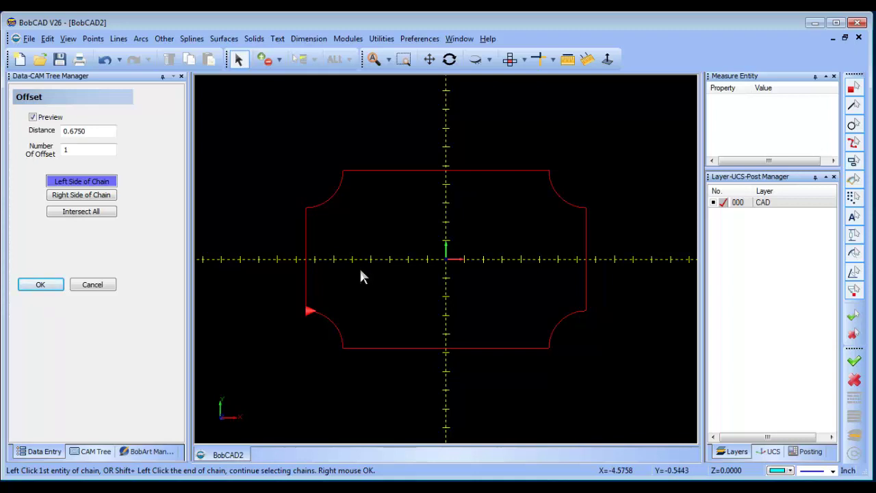
pyautogui.rightClick(360, 271)
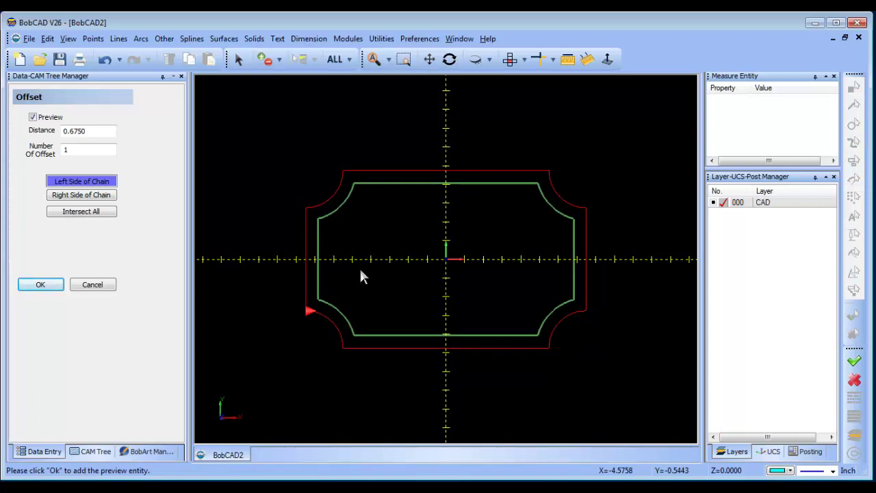
pyautogui.rightClick(361, 271)
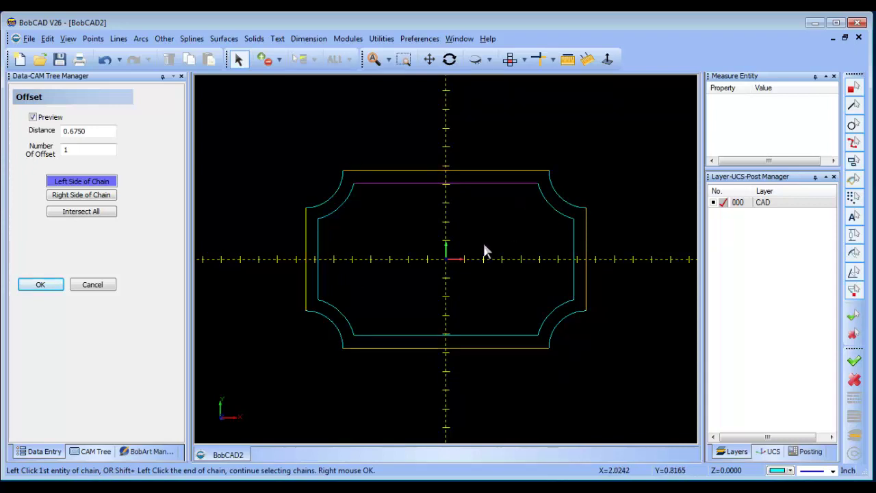
pyautogui.rightClick(442, 250)
pyautogui.click(479, 262)
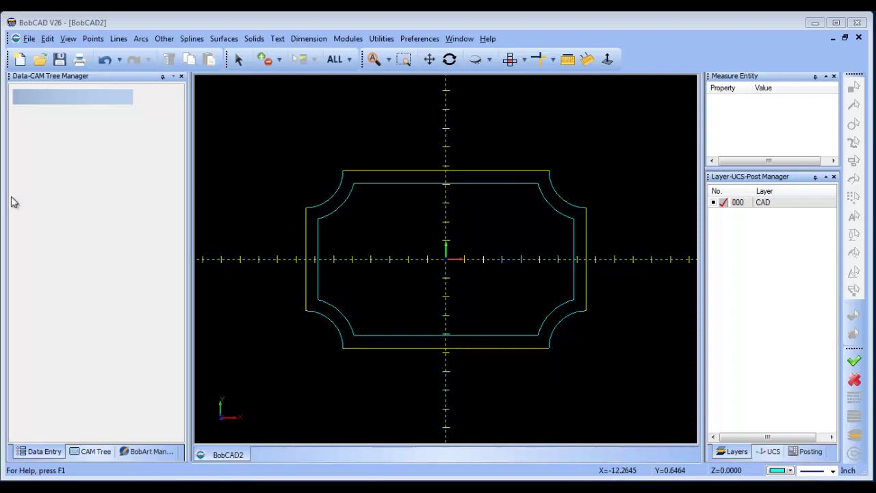
# - Start a text entity with the first name as its content and height 1.5
pyautogui.click(278, 39)
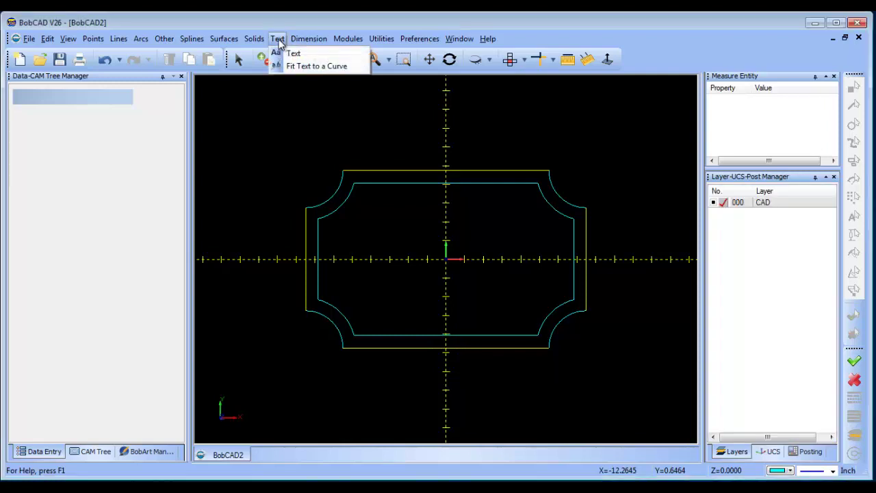
pyautogui.click(308, 54)
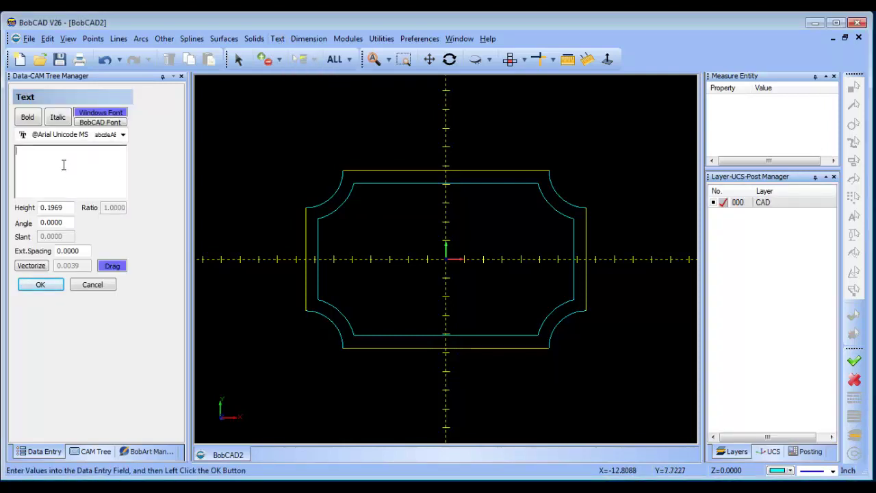
pyautogui.write('William')
pyautogui.doubleClick(55, 209)
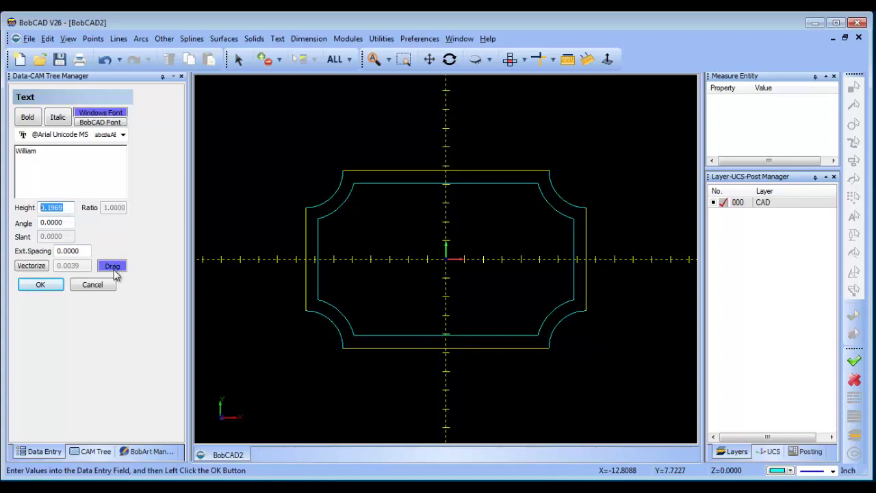
pyautogui.write('1.5')
# - Set the text font to Arial and enable Drag placement
pyautogui.click(123, 135)
pyautogui.moveTo(224, 165); pyautogui.dragTo(224, 180)
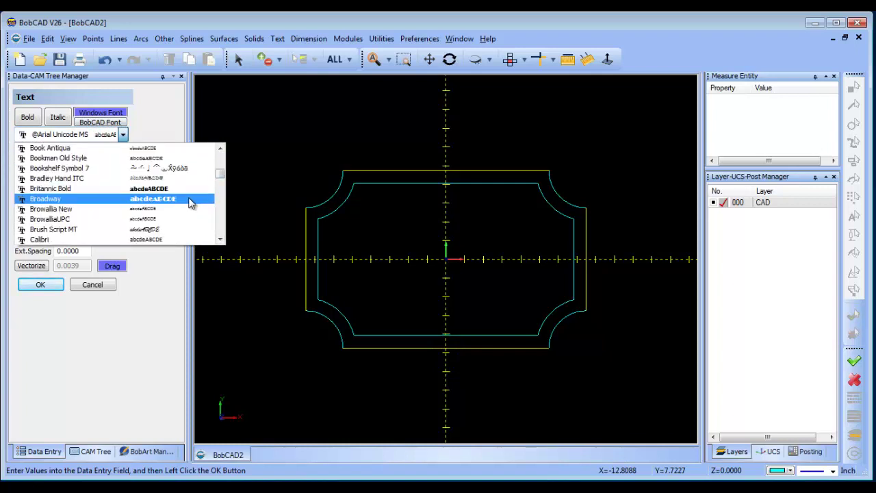
pyautogui.click(208, 229)
pyautogui.click(122, 135)
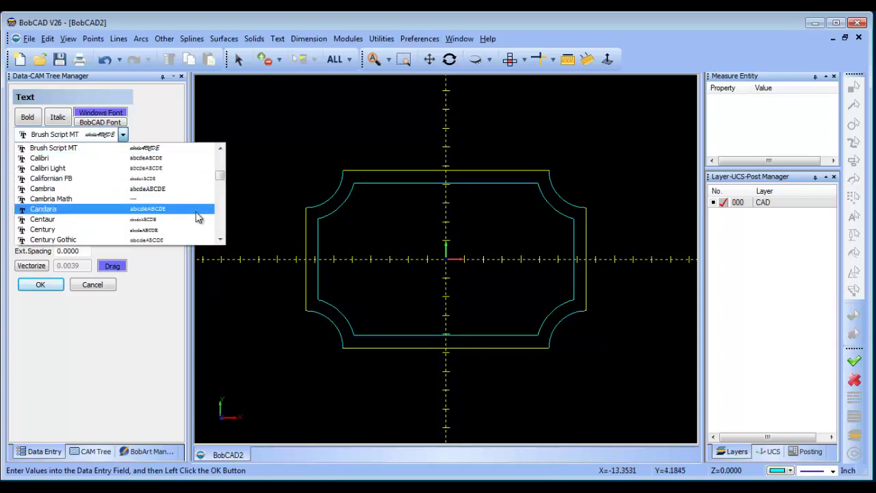
pyautogui.moveTo(219, 176); pyautogui.dragTo(220, 245)
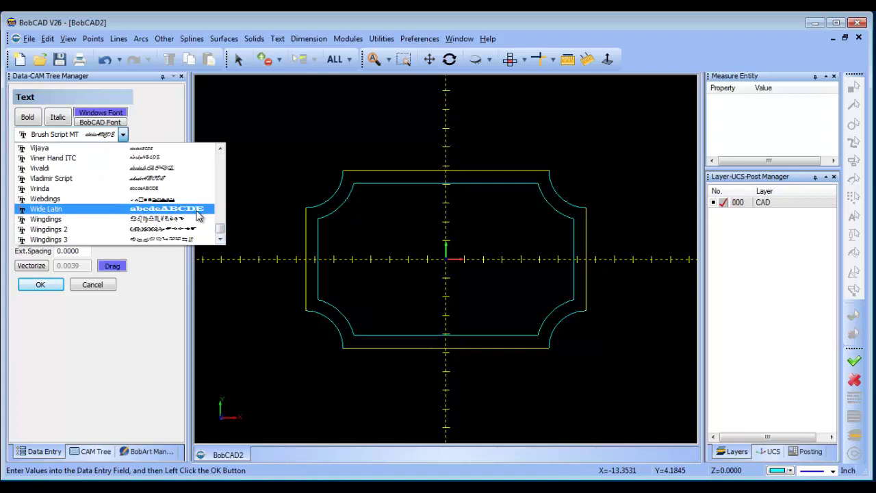
pyautogui.moveTo(220, 233); pyautogui.dragTo(222, 148)
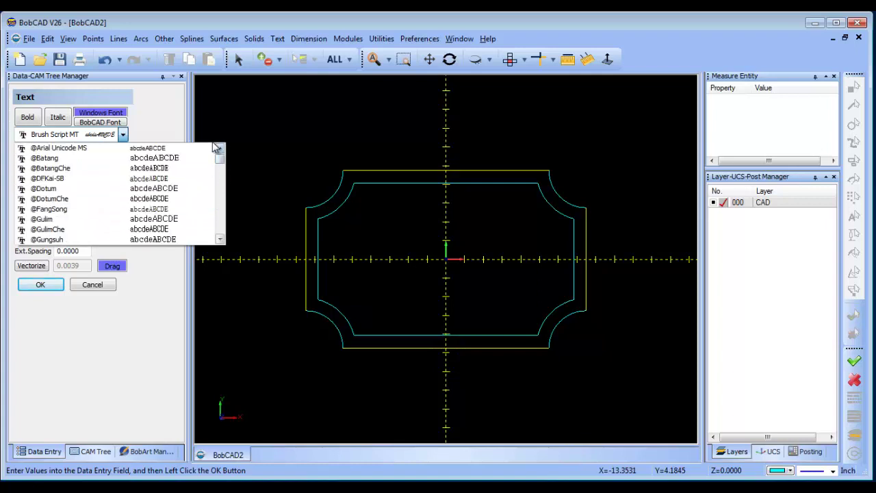
pyautogui.scroll(-4, 196, 171)
pyautogui.scroll(-10, 196, 194)
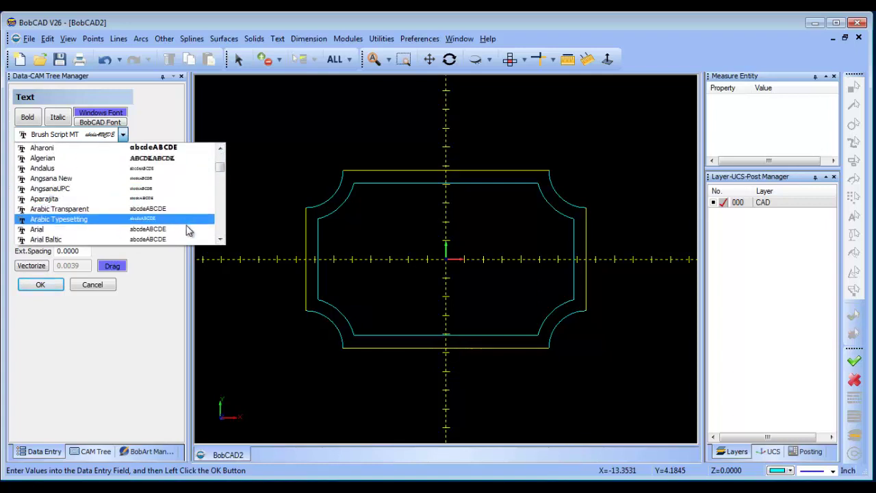
pyautogui.click(189, 231)
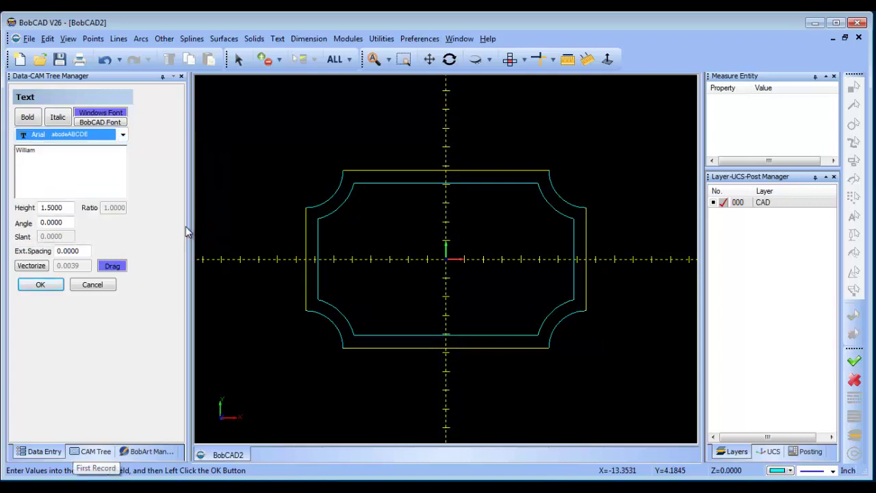
pyautogui.click(66, 207)
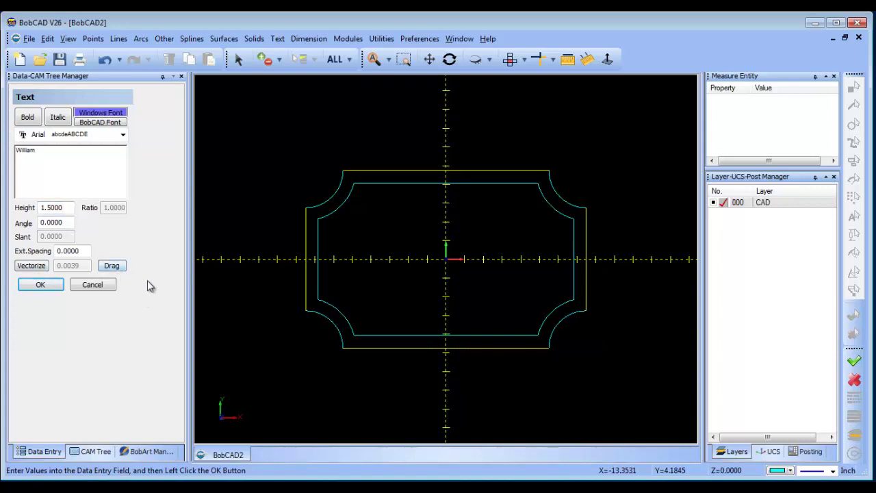
pyautogui.click(112, 266)
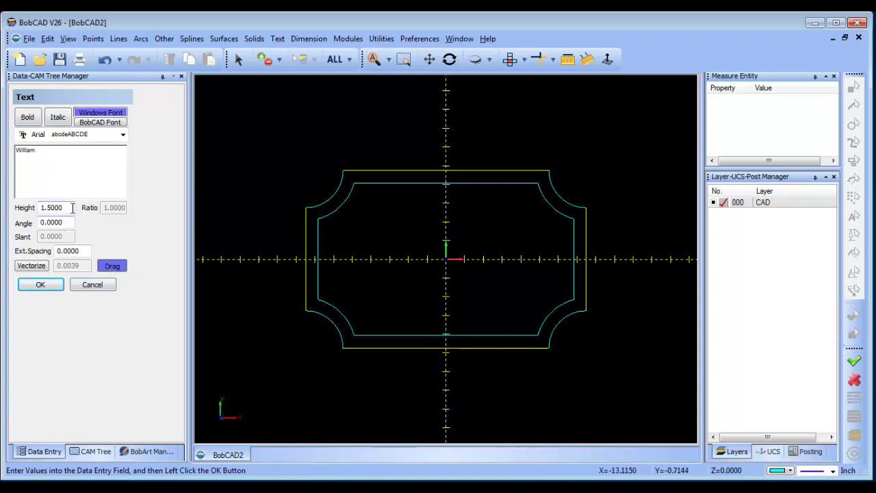
# - Place the first name above the plaque centre and the surname below it, then close Text
pyautogui.click(43, 287)
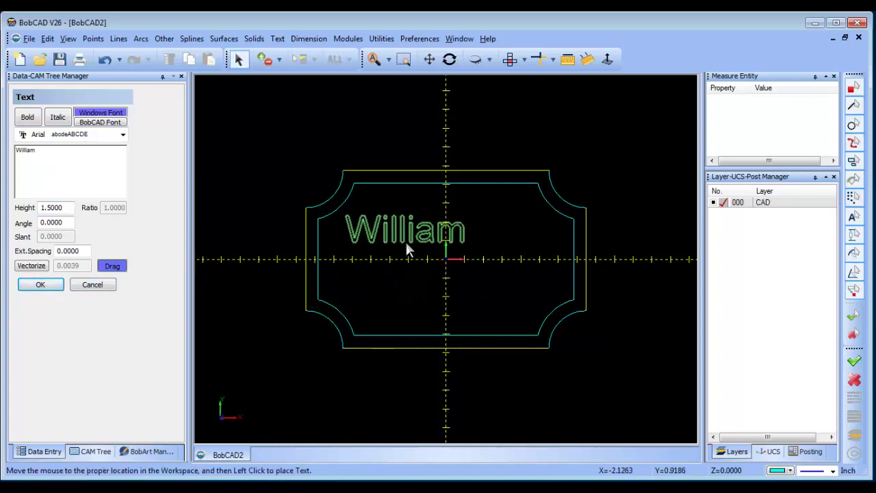
pyautogui.click(447, 242)
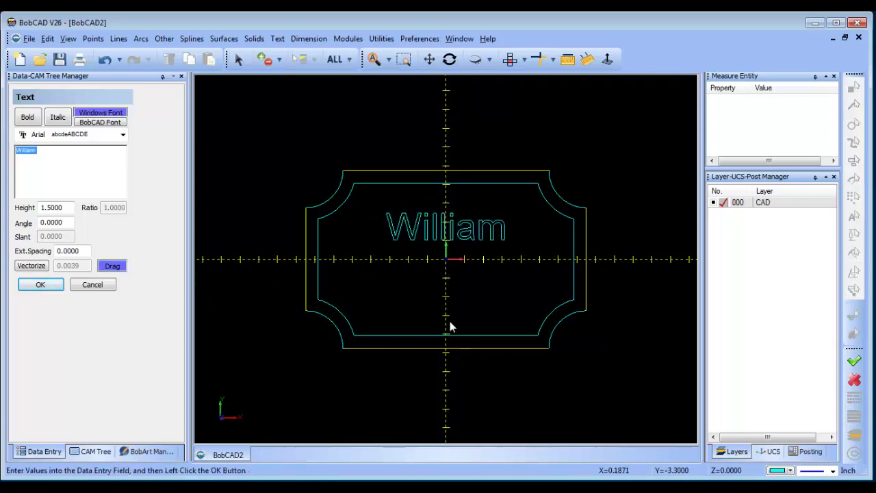
pyautogui.moveTo(58, 152); pyautogui.dragTo(10, 177)
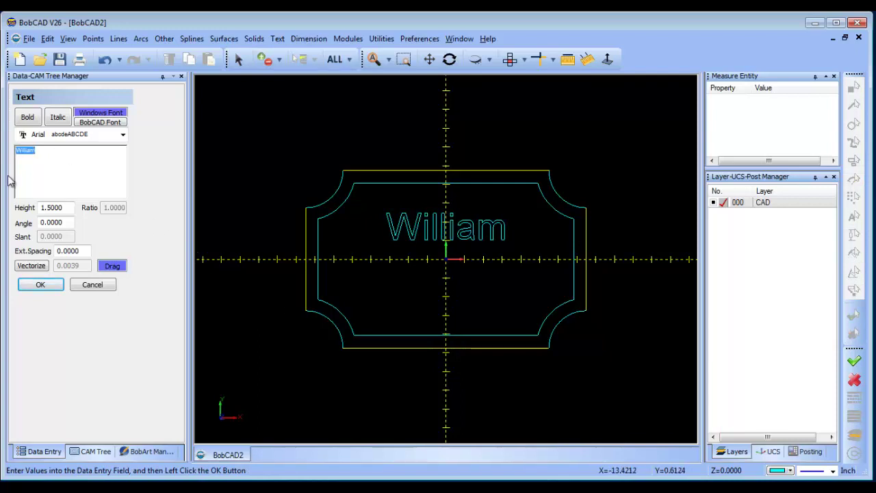
pyautogui.write('Bailey')
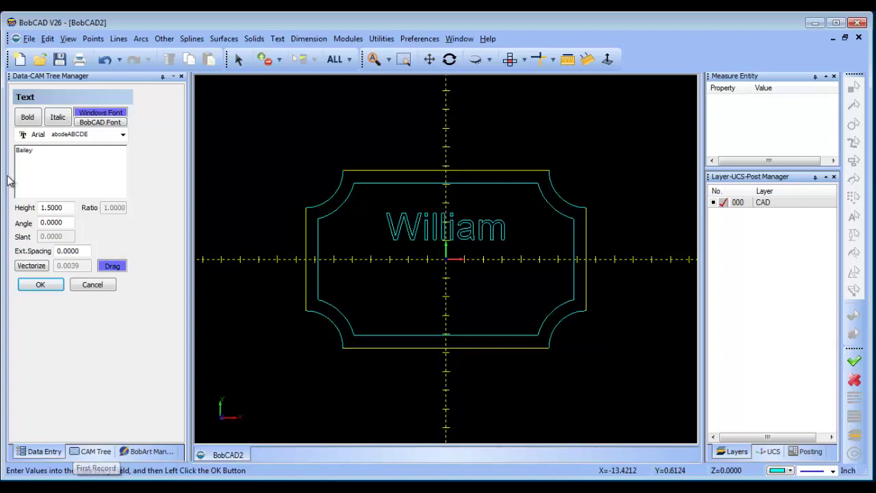
pyautogui.click(40, 285)
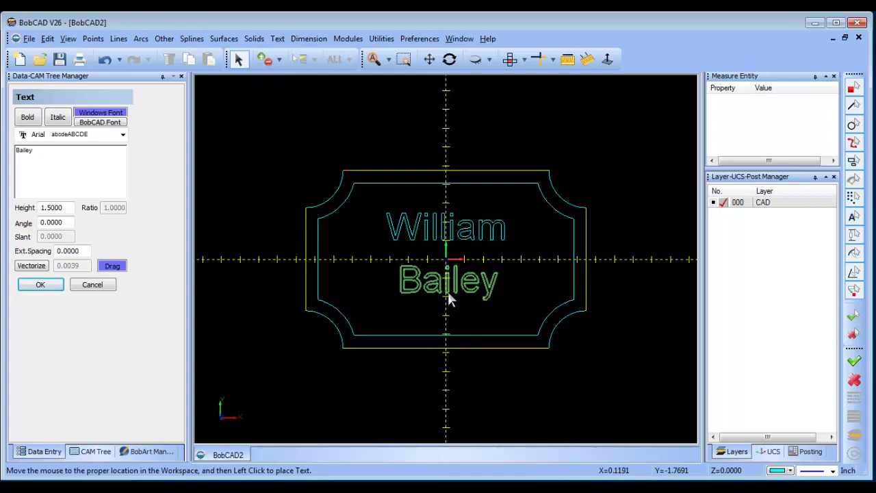
pyautogui.click(448, 296)
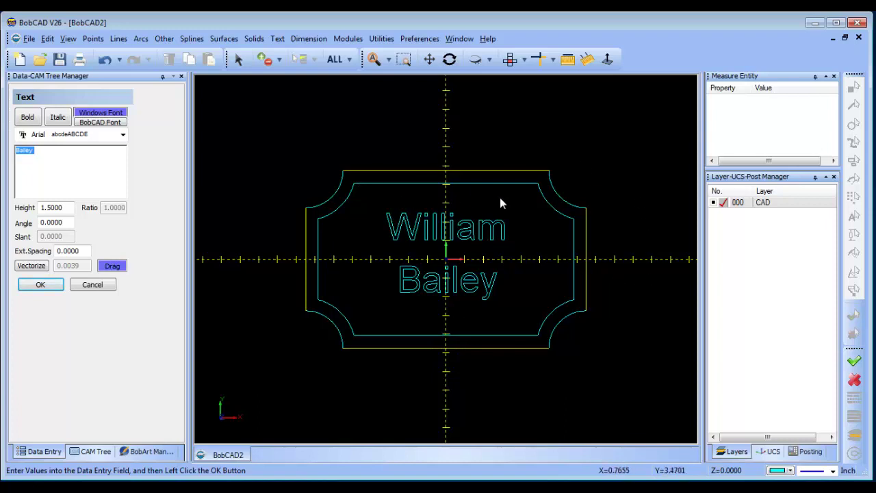
pyautogui.click(94, 285)
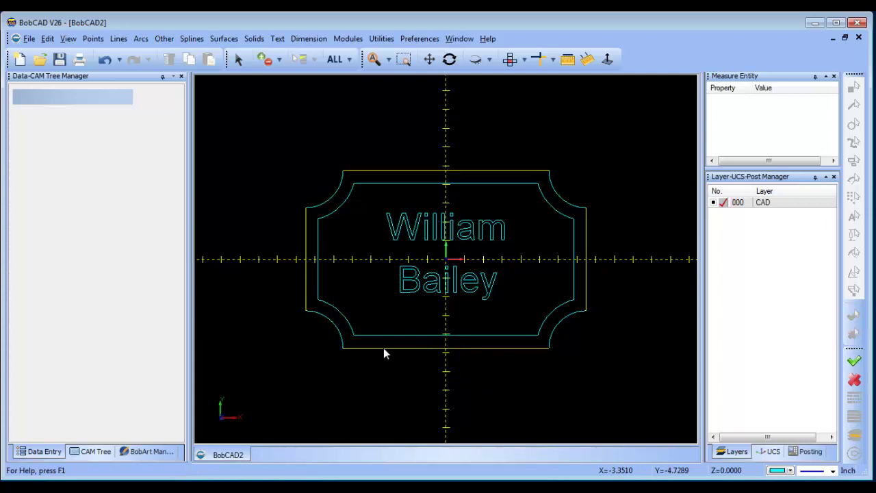